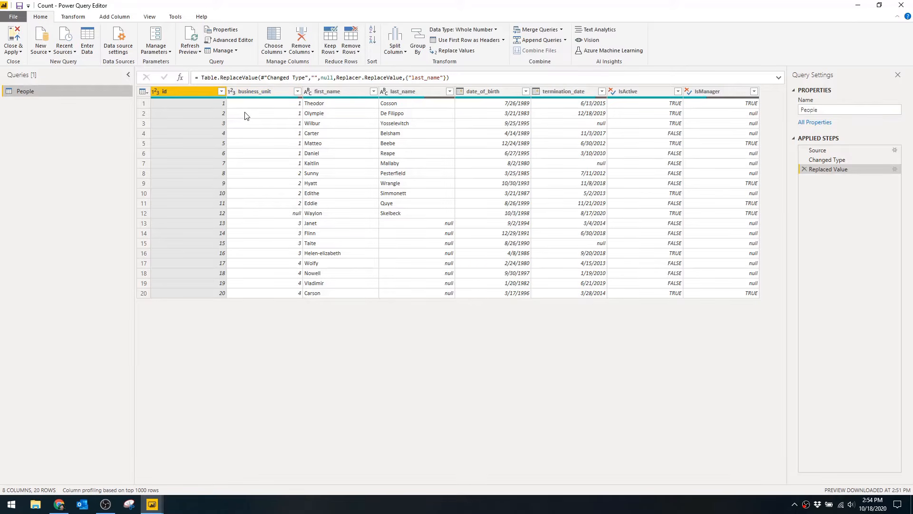
- Examine the People query's columns one by one from business_unit through IsManager
left_click(264, 92)
left_click(331, 90)
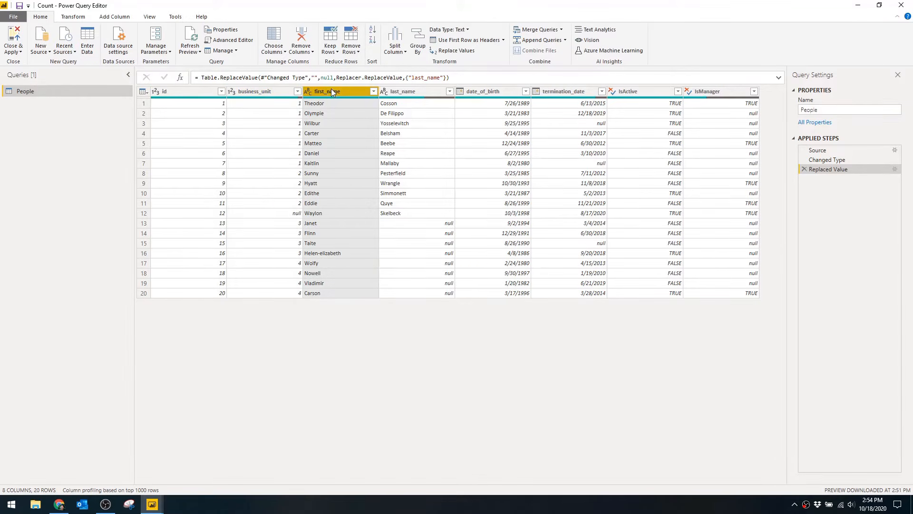
left_click(403, 93)
left_click(501, 93)
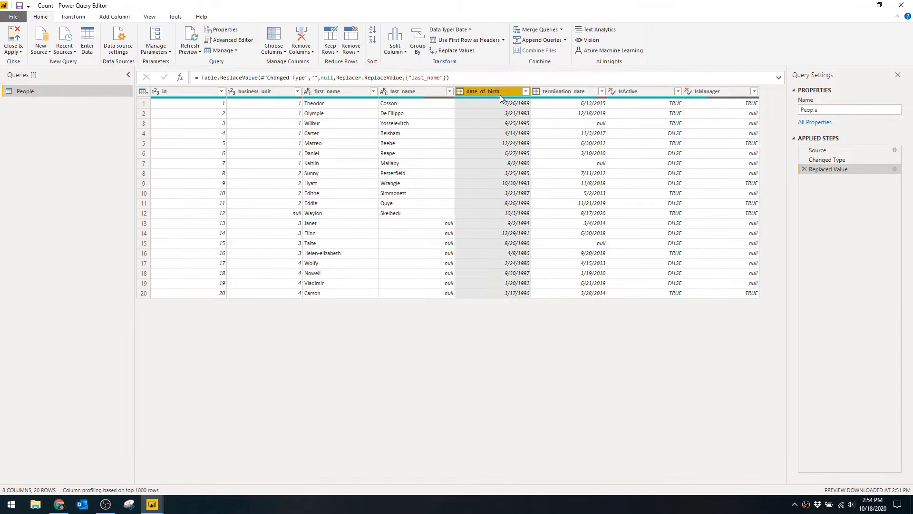
left_click(568, 92)
left_click(648, 95)
left_click(737, 93)
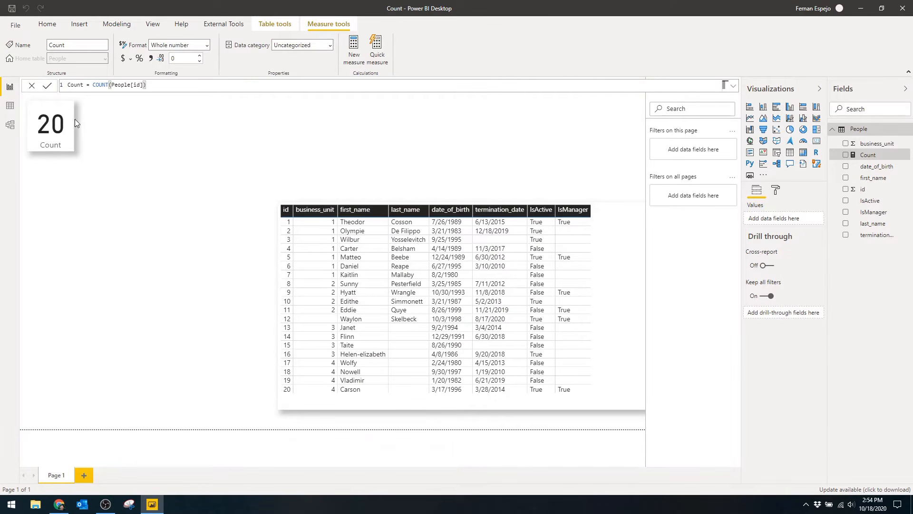
- Open the Count measure for the card and set its formula to COUNT(People[business_unit])
left_click(648, 177)
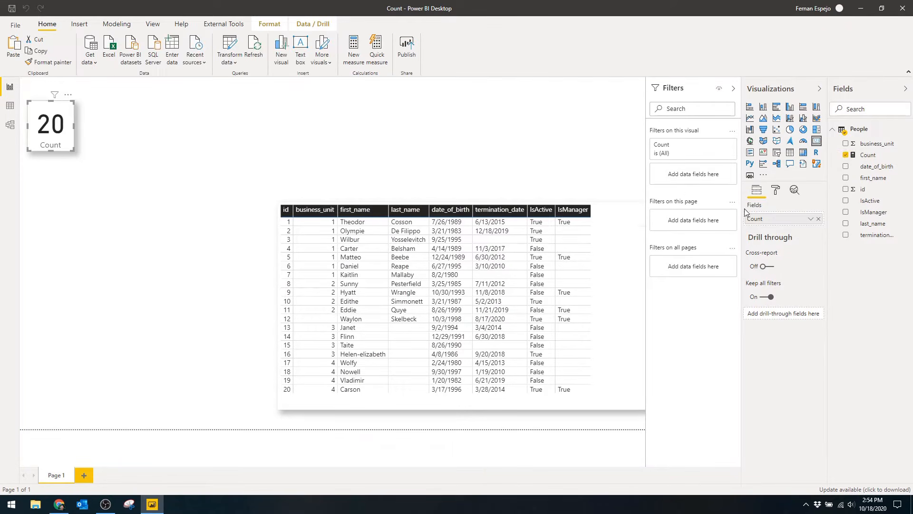
left_click(860, 156)
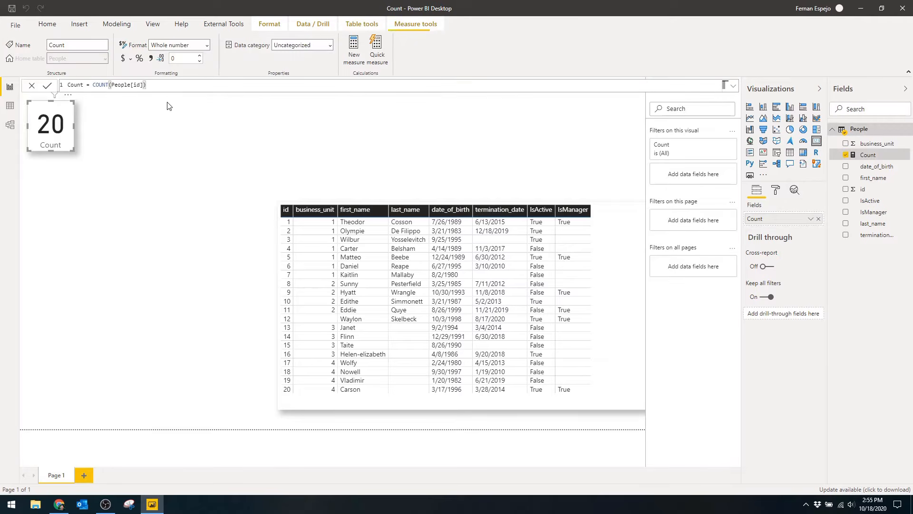
double_click(136, 85)
type("business_unit")
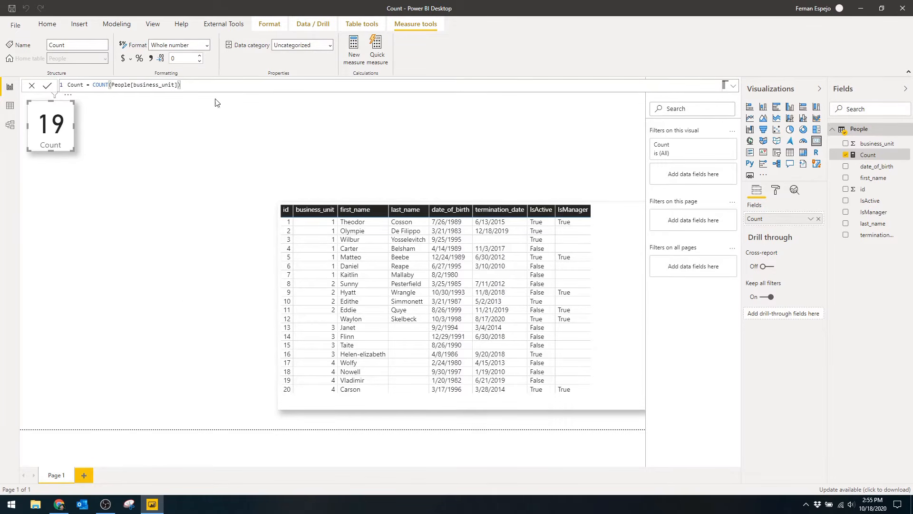
- Change the column counted by the COUNT formula to last_name
double_click(165, 85)
type("last_name")
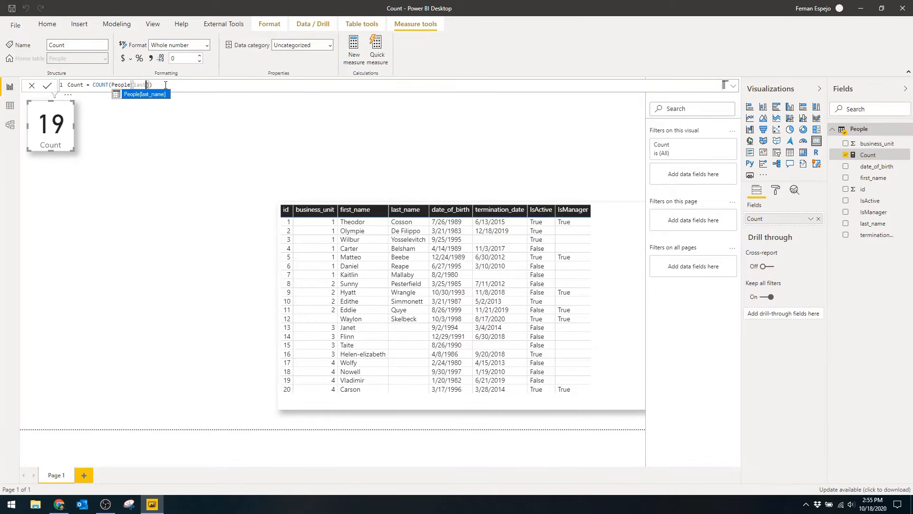
key("Return")
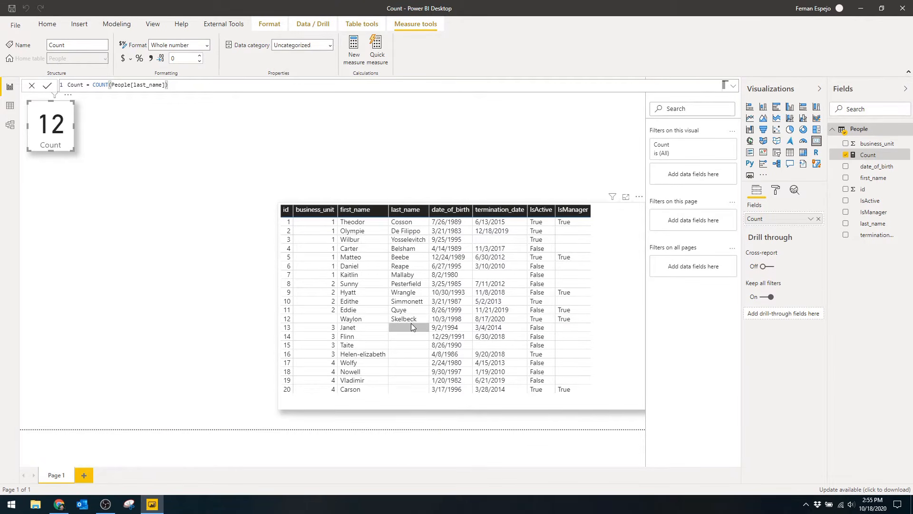
- Change the column counted by the COUNT formula to termination_date
double_click(143, 85)
type("ter")
left_click(149, 94)
key("Return")
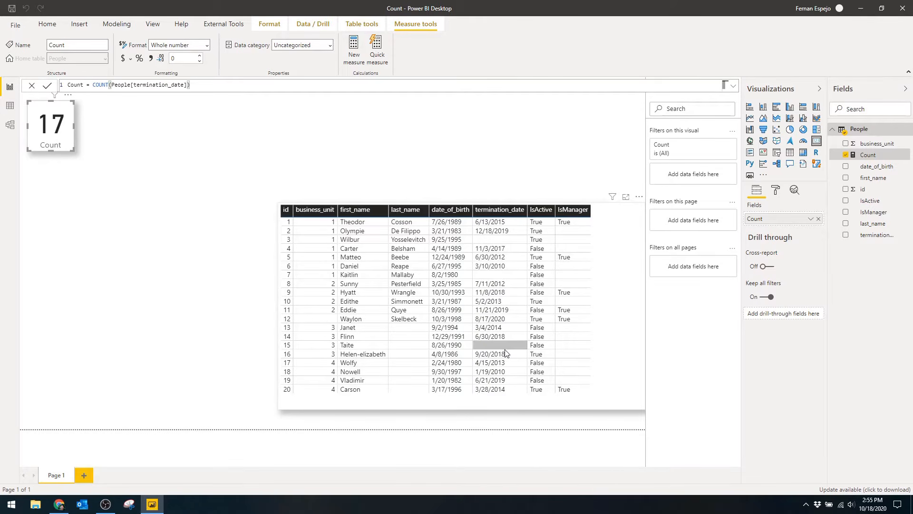
- Try to count the IsManager column by setting the measure to COUNT(People[IsManager])
double_click(171, 84)
type("is")
key("Down")
key("Tab")
key("Return")
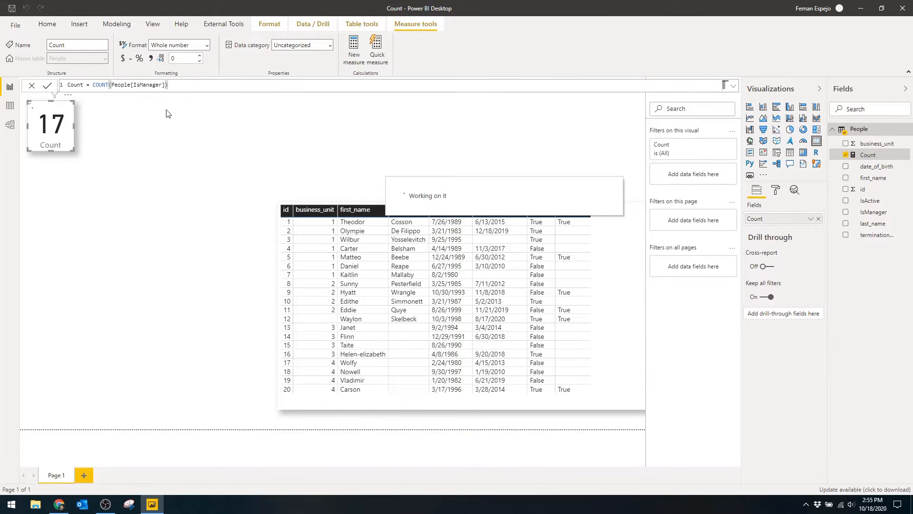
- Read the error details of the Count card, moving the message off the table, and close them
left_click(52, 138)
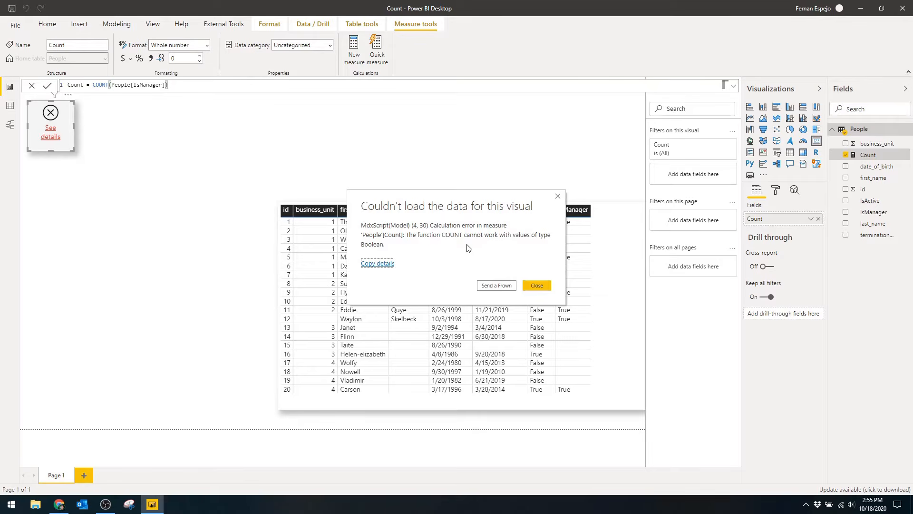
left_click_drag(416, 198, 347, 202)
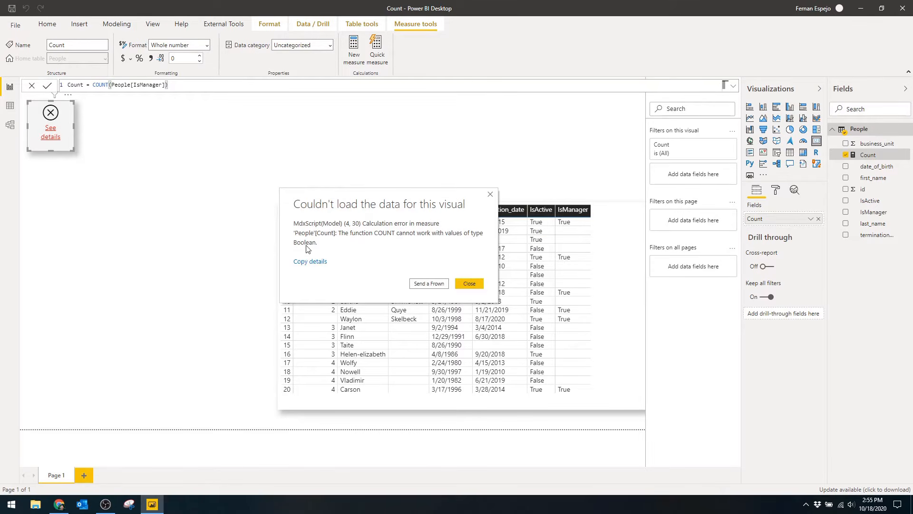
left_click(469, 288)
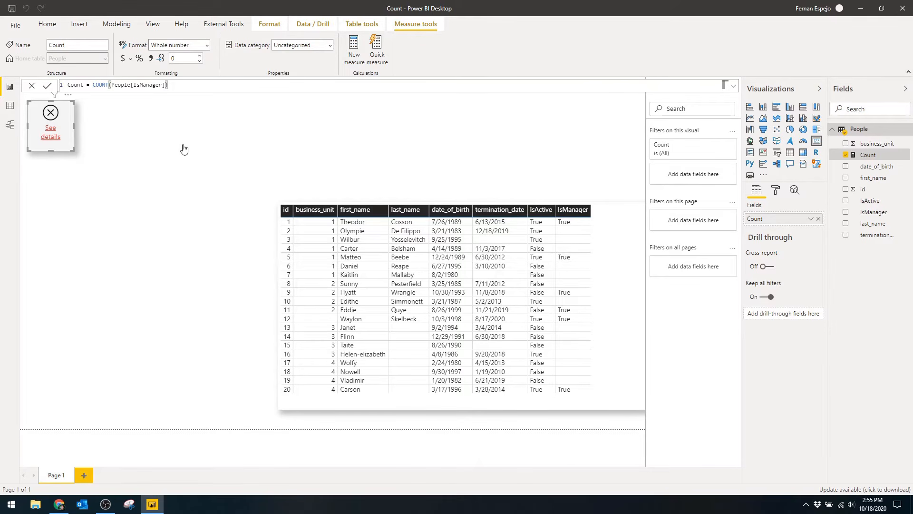
- Replace COUNT with COUNTA in the measure so it reads COUNTA(People[IsManager])
left_click(109, 85)
type("A")
key("Return")
key("Return")
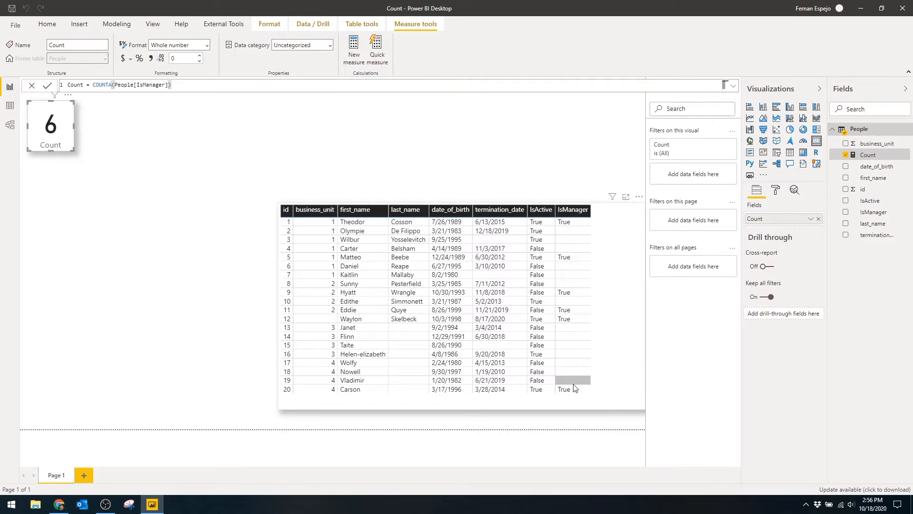
- Rewrite the Count measure as DISTINCTCOUNT(People[business_unit])
left_click(115, 85)
type("DIST")
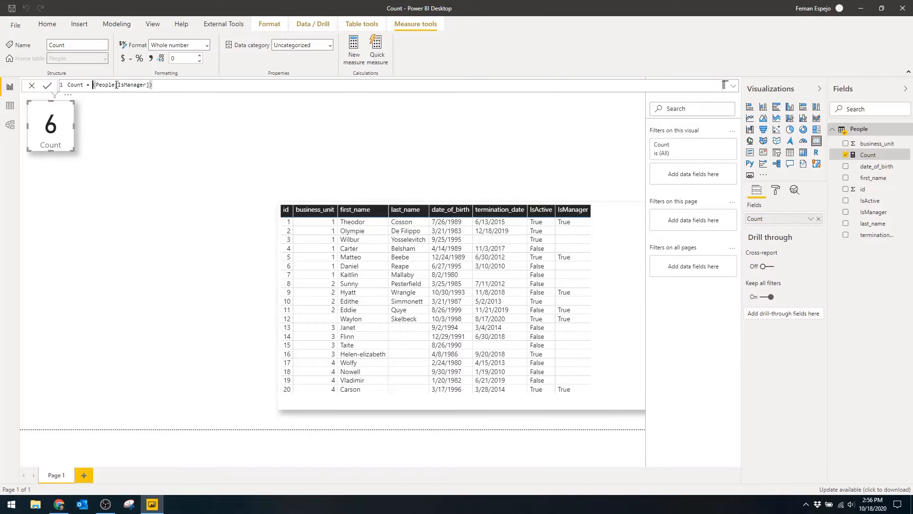
type("I")
key("Down")
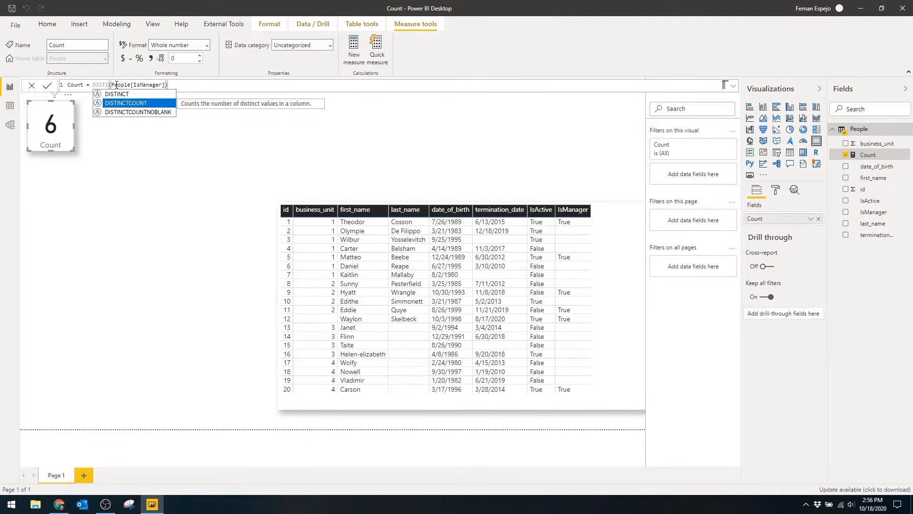
key("Tab")
double_click(170, 84)
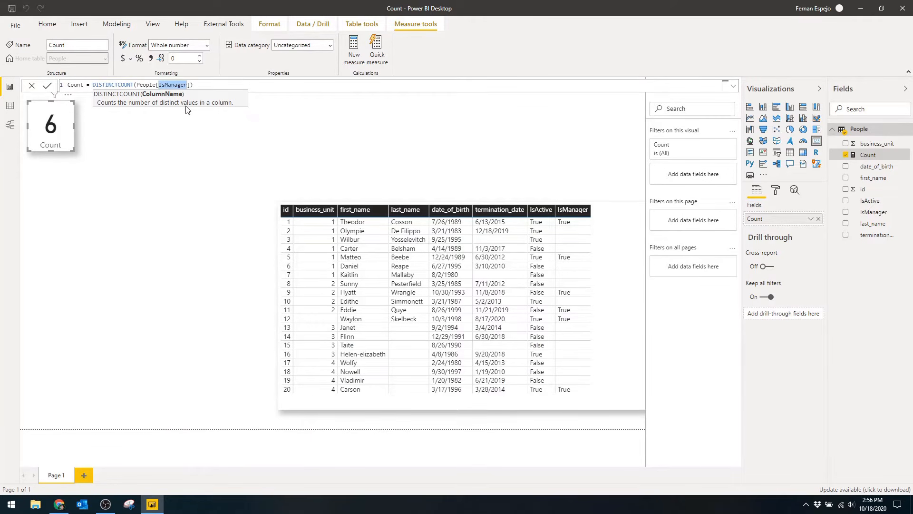
key("BackSpace")
left_click(185, 112)
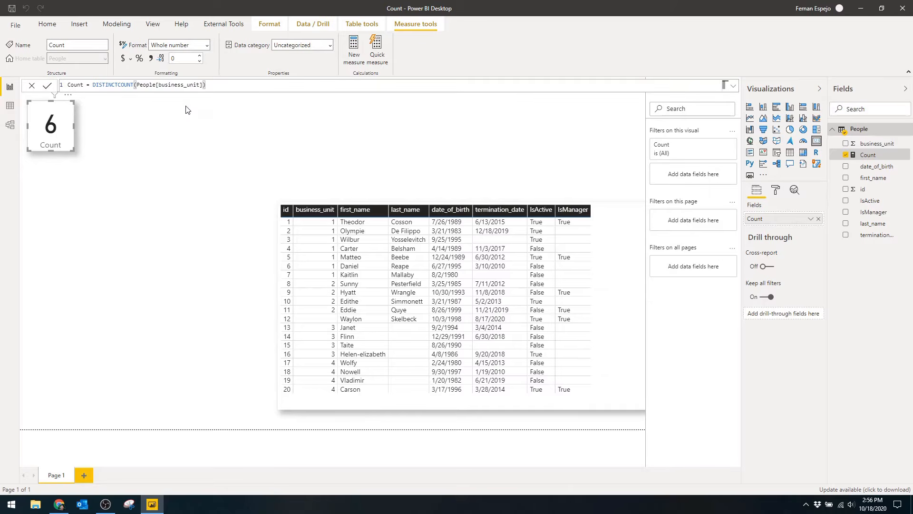
key("Return")
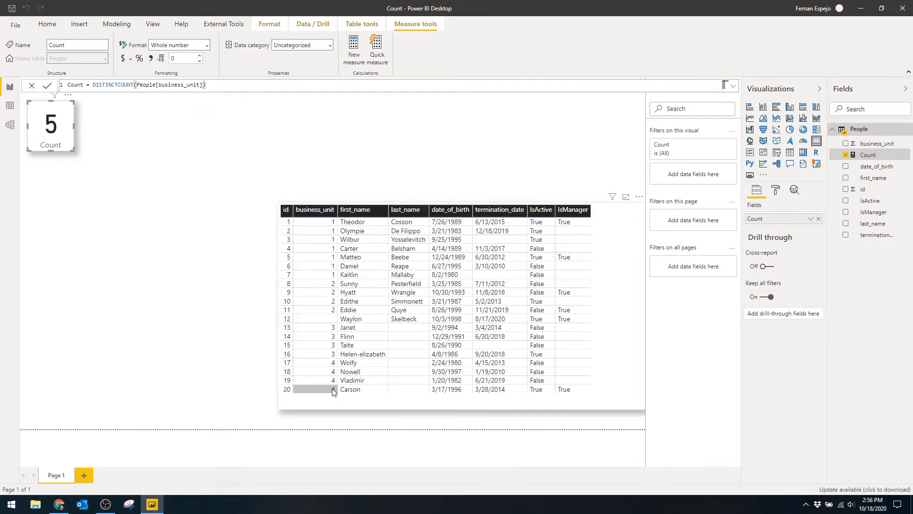
- Change the column evaluated by DISTINCTCOUNT to last_name
double_click(178, 84)
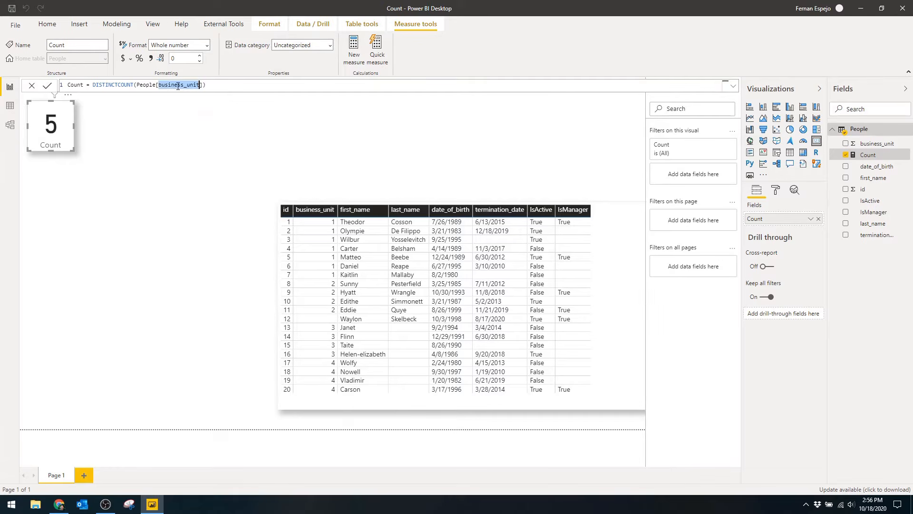
type("last_n")
key("Tab")
key("Return")
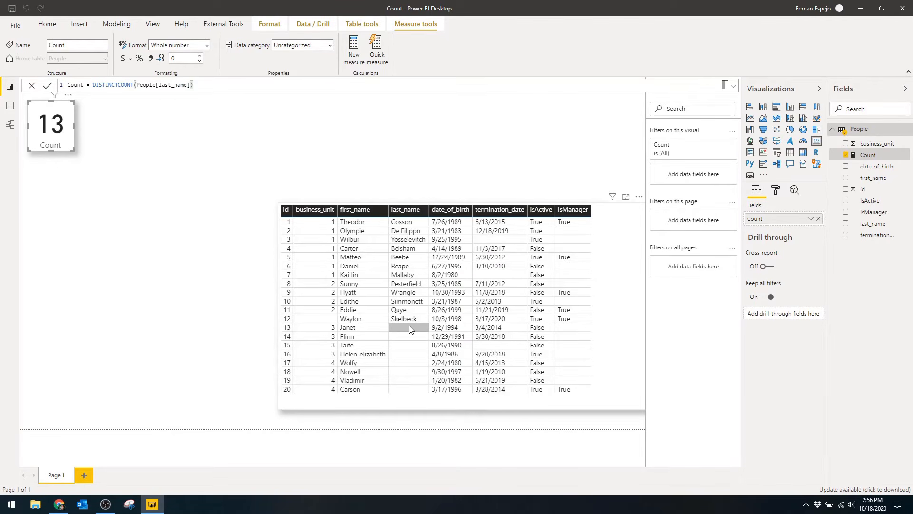
- Change the column evaluated by DISTINCTCOUNT to termination_date
double_click(172, 84)
type("term")
key("Tab")
key("Return")
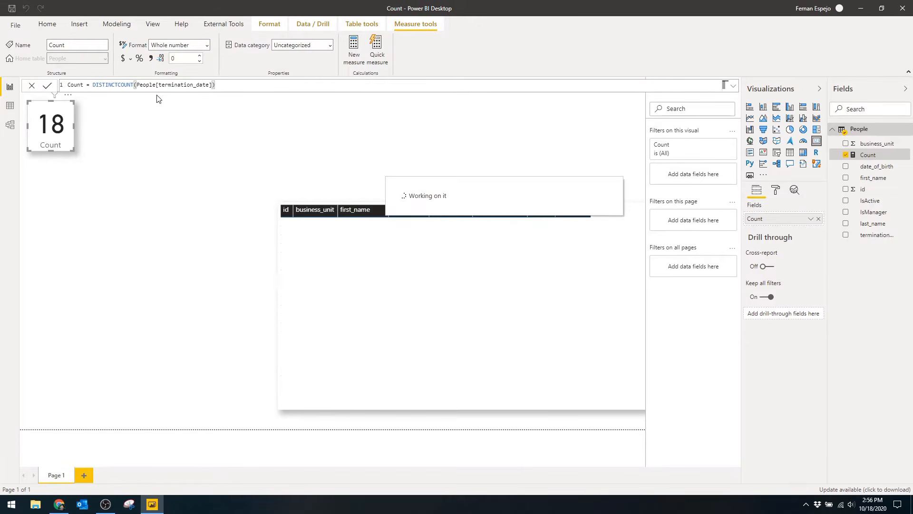
- Change the column evaluated by DISTINCTCOUNT to IsManager
double_click(198, 86)
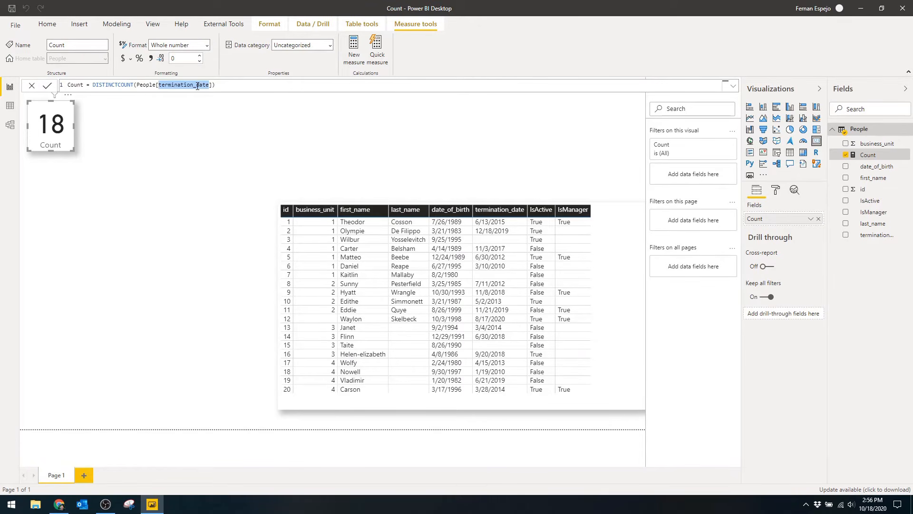
type("IsM")
key("Tab")
key("Return")
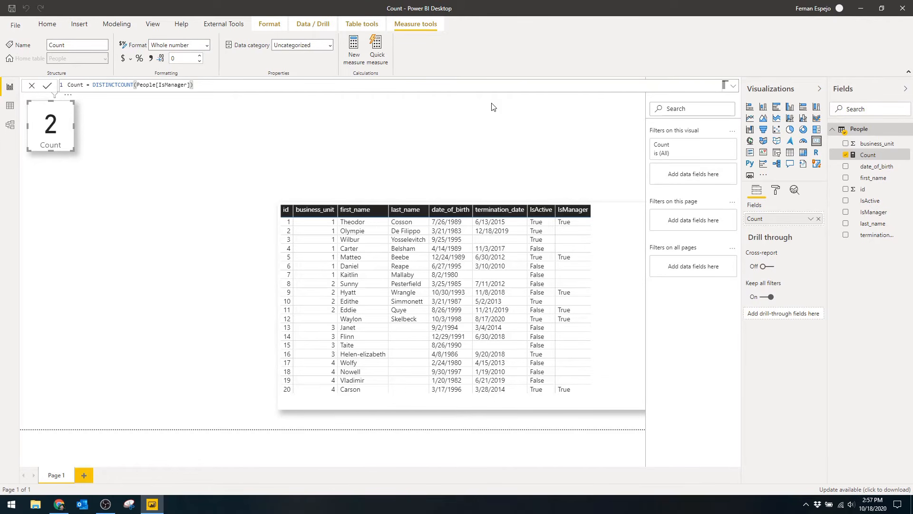
- Rewrite the Count measure as COUNTBLANK(People[id]) and widen the card so its value fits
double_click(117, 85)
type("COUNT")
key("Down")
key("Down")
key("Down")
key("Tab")
double_click(163, 84)
type("id")
key("Return")
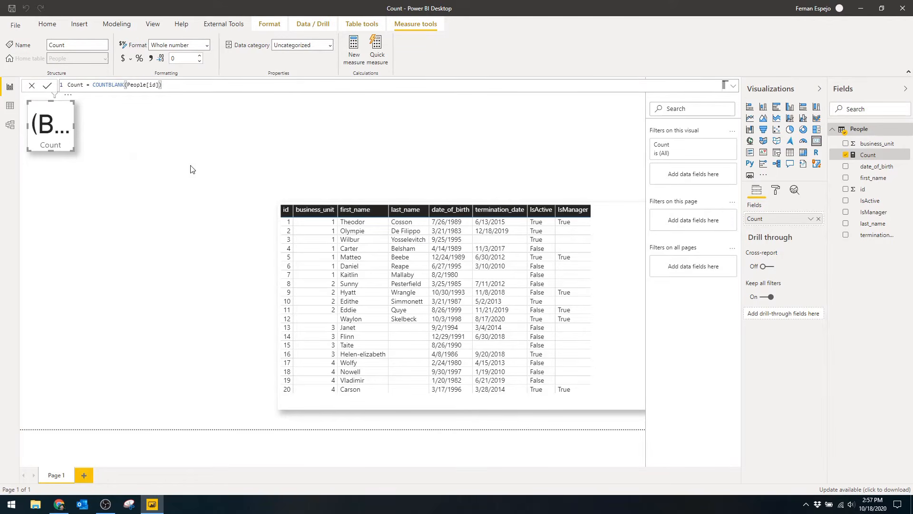
left_click_drag(72, 124, 144, 124)
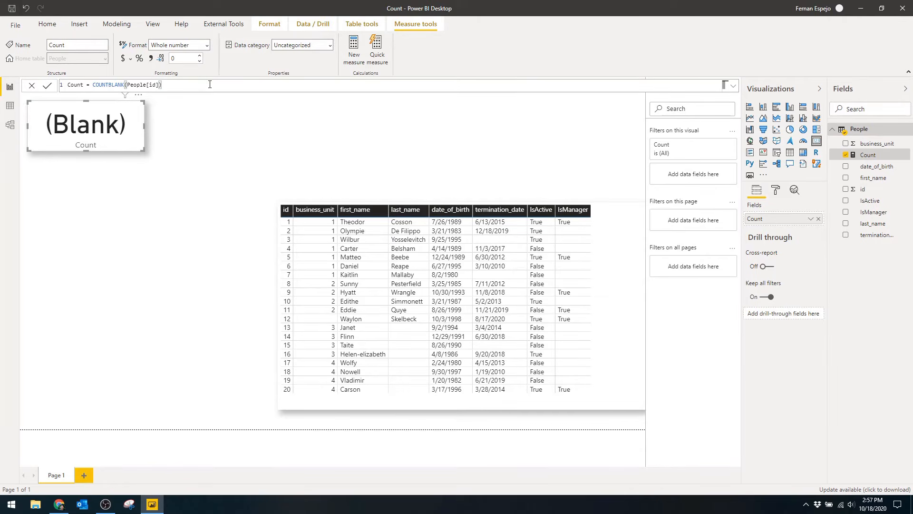
- Append + 0 to the COUNTBLANK formula and narrow the Count card again
type("+ 0")
key("Return")
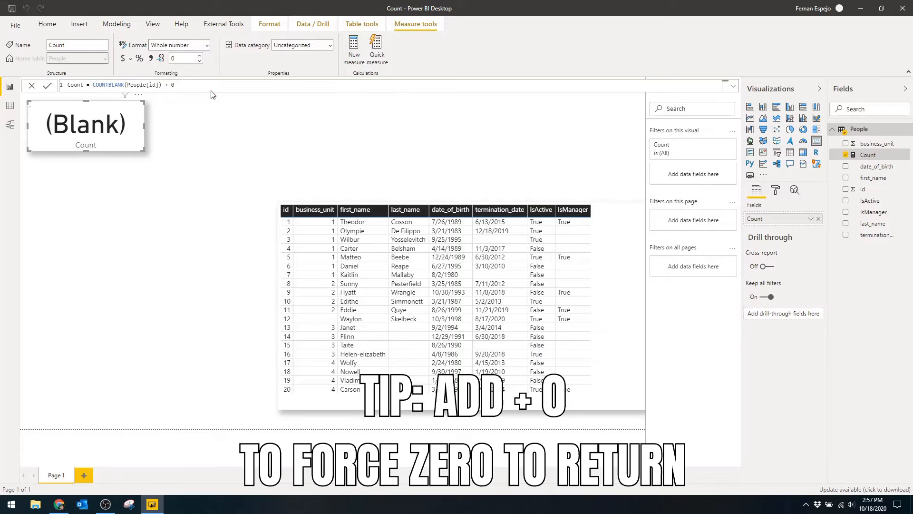
left_click_drag(144, 126, 69, 130)
left_click(145, 138)
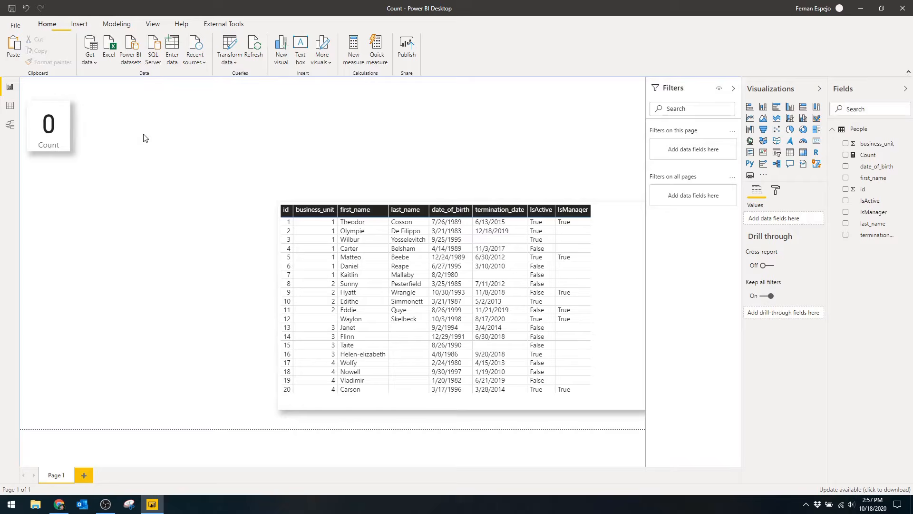
- Reopen the Count measure and change its COUNTBLANK column to business_unit
left_click(29, 132)
left_click(868, 155)
double_click(153, 85)
type("business_unit")
key("Tab")
key("Return")
- Change the column evaluated by COUNTBLANK to last_name
left_click_drag(149, 84, 190, 86)
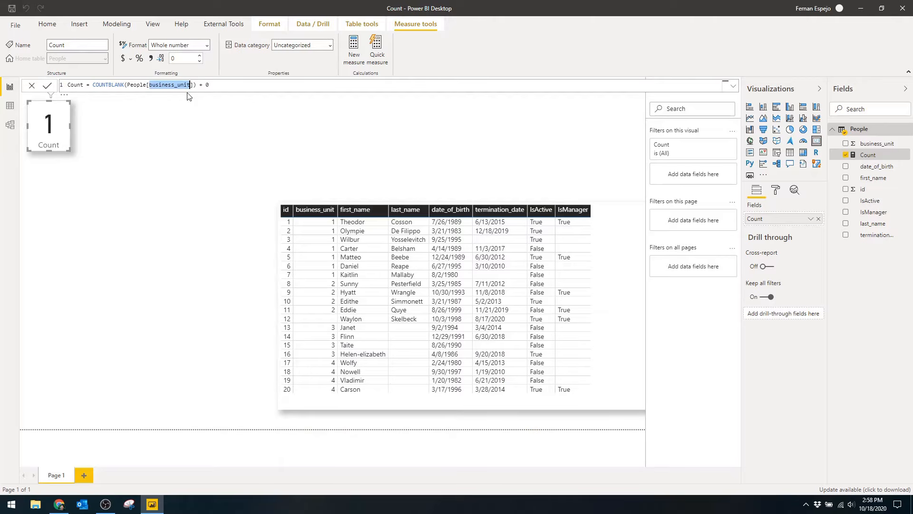
type("last_name]")
key("Return")
- Change the column evaluated by COUNTBLANK to termination_date
double_click(159, 85)
type("term")
key("Tab")
key("Return")
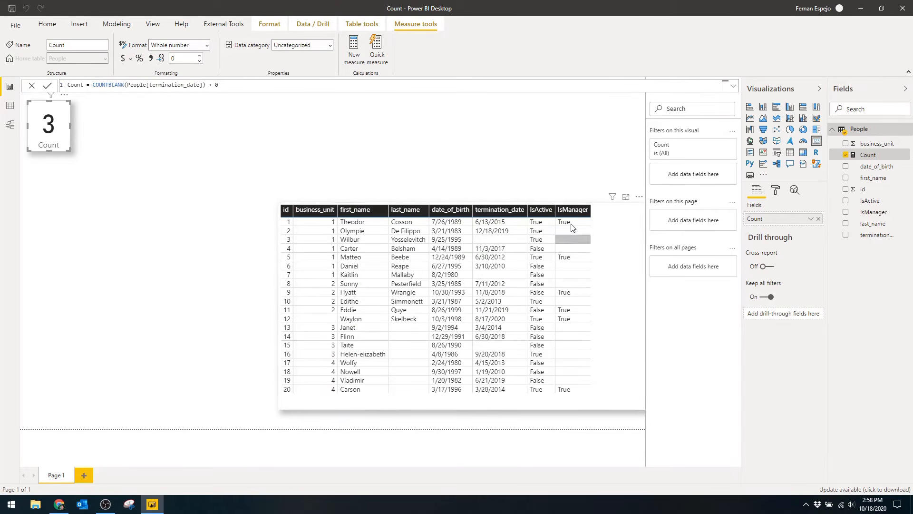
- Change the column evaluated by COUNTBLANK to IsManager
double_click(172, 85)
type("m")
key("Tab")
key("Return")
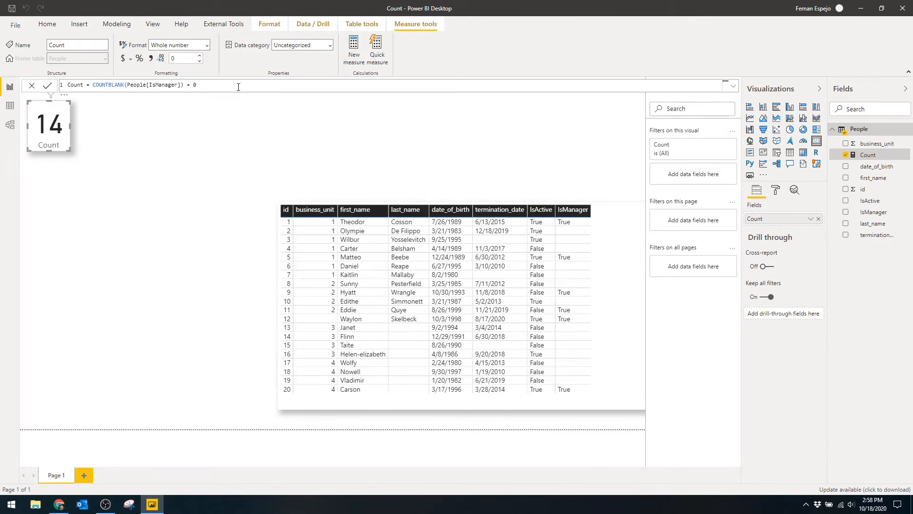
- Replace the measure's whole expression with COUNTROWS(People)
left_click_drag(238, 86, 93, 85)
type("Count = C")
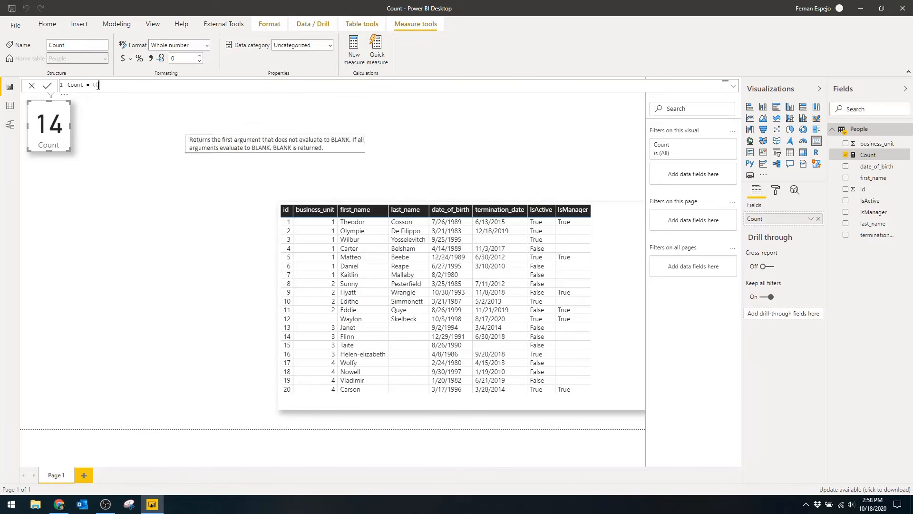
type("OUNTROWS(")
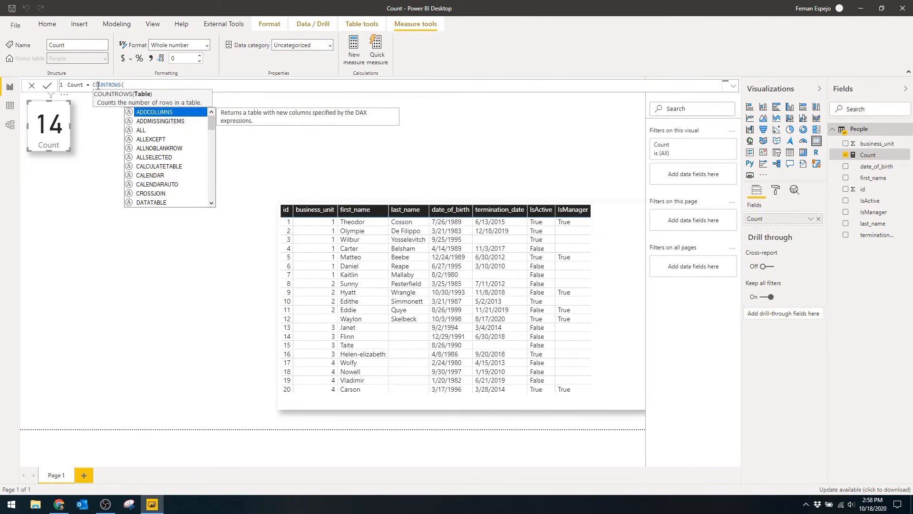
type("People)")
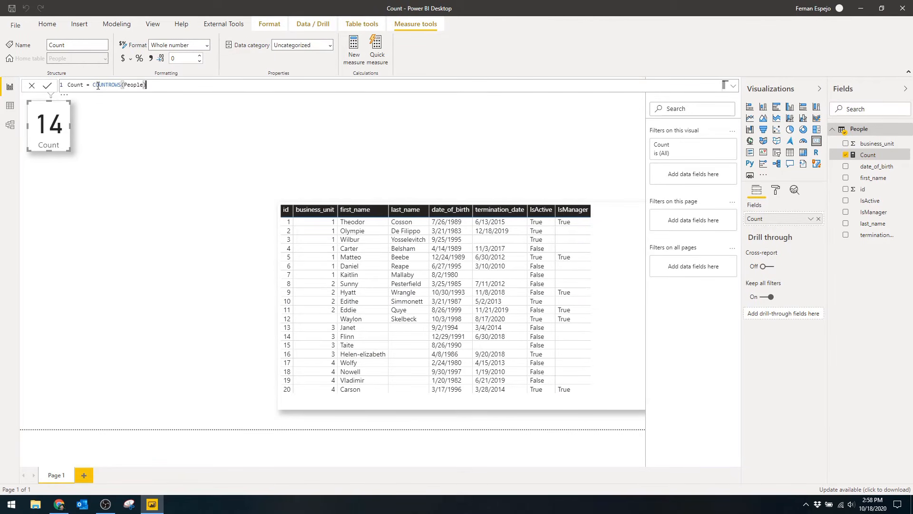
key("Return")
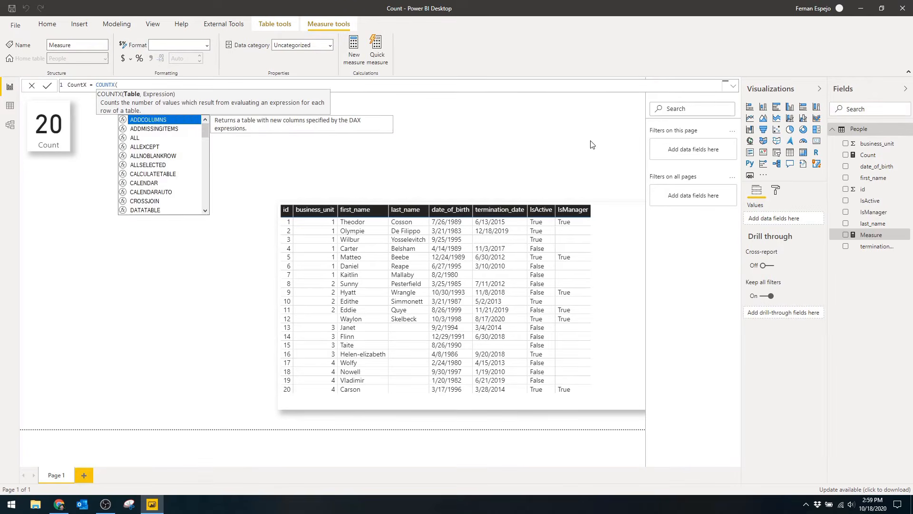
- Complete and commit the CountX measure as COUNTX(People, People[business_unit])
type("People, busi")
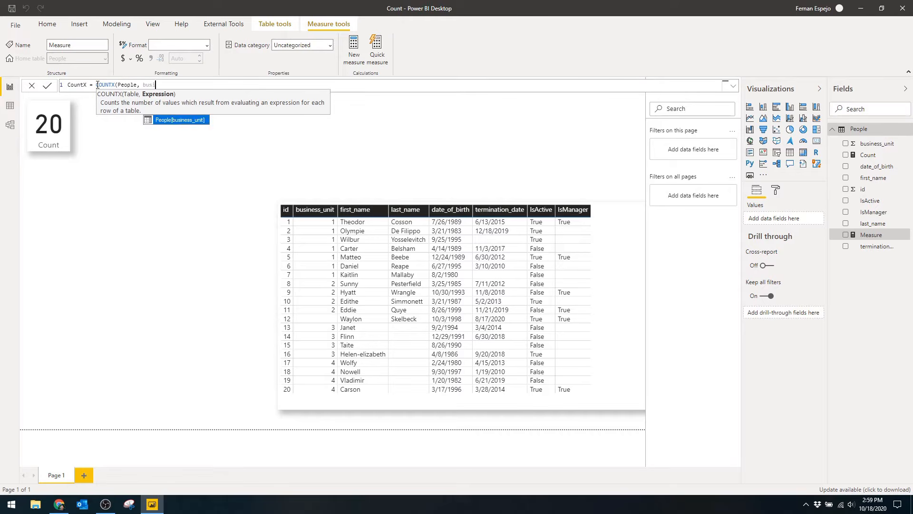
key("Tab")
type(")")
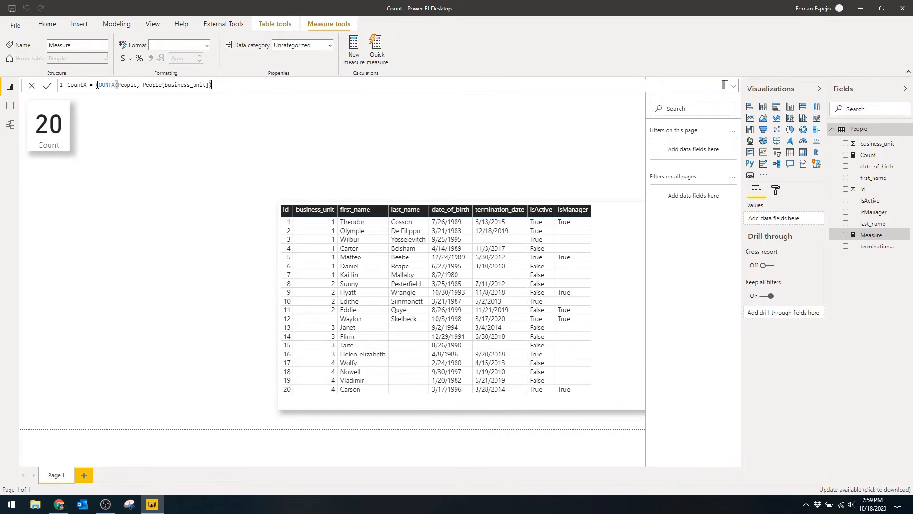
key("Return")
- Duplicate the Count card, place the copy directly beneath the original, and make it display the CountX measure
left_click_drag(51, 148, 57, 153)
key("ctrl+c")
key("ctrl+v")
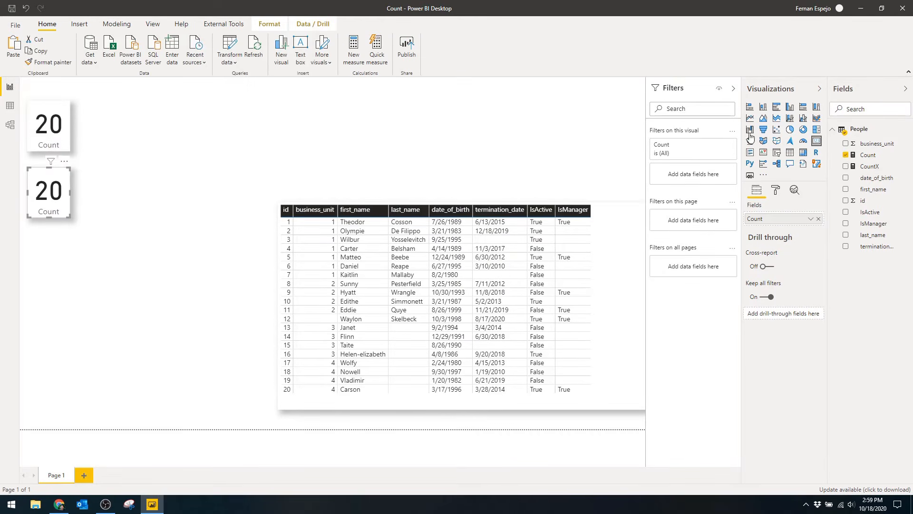
left_click_drag(874, 167, 787, 221)
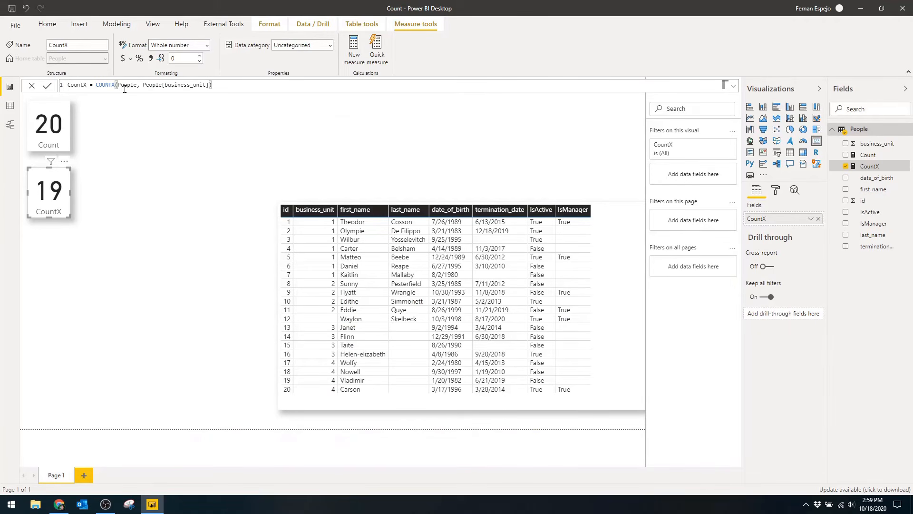
- Replace the table argument of COUNTX with FILTER(People, People[business_unit] = 1) and commit the measure
double_click(126, 87)
type("F")
key("Tab")
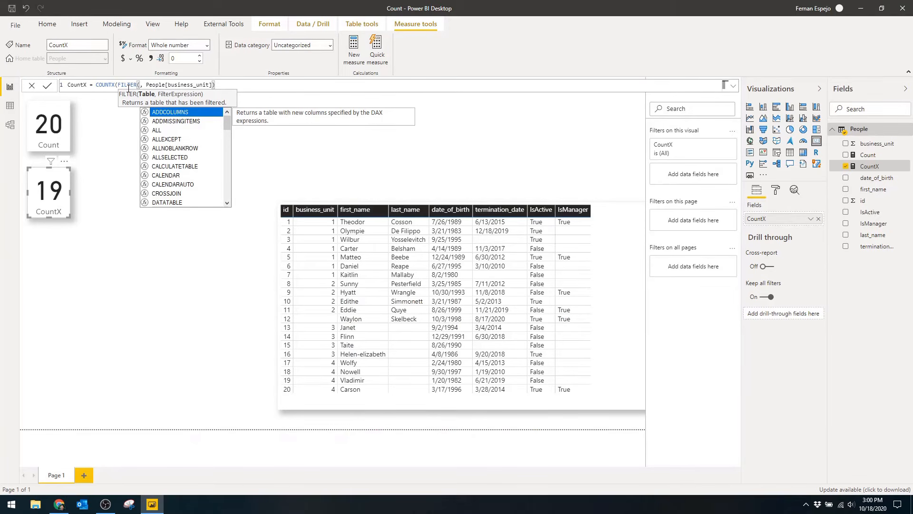
type("People, ")
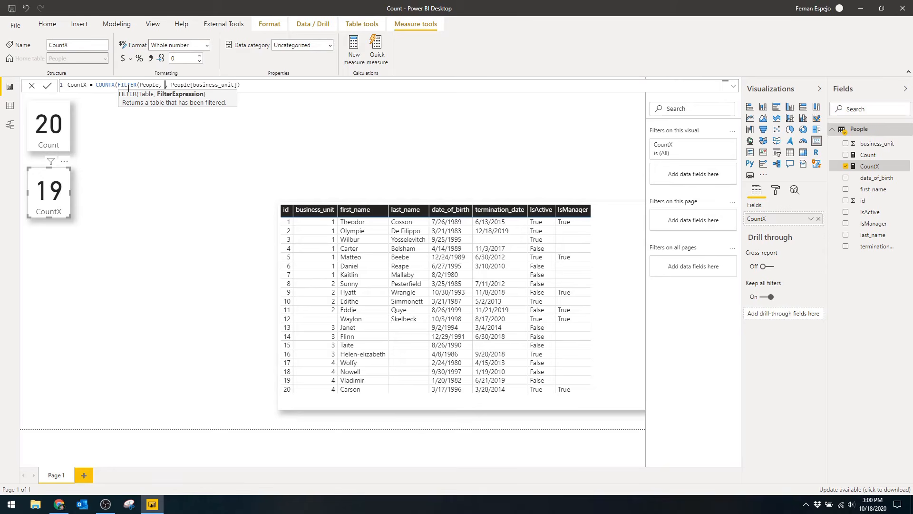
type("People[business_unit] = ")
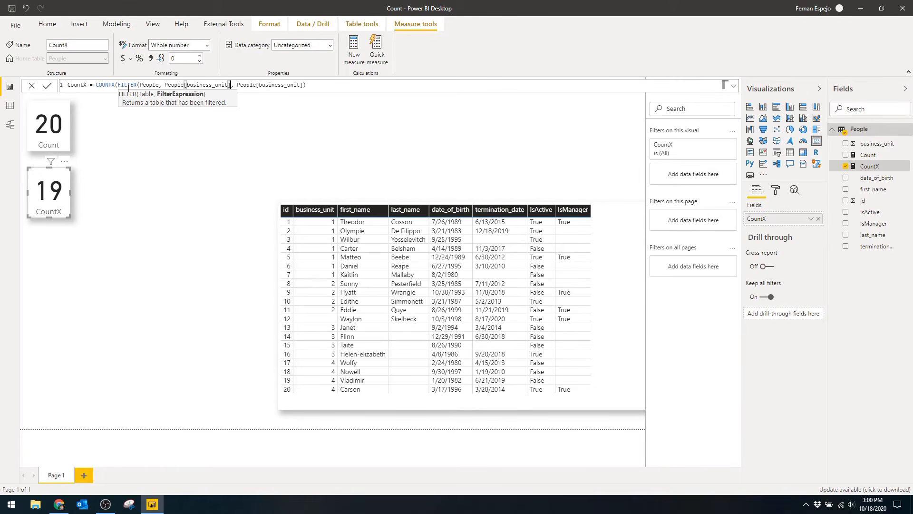
type("1)")
key("Return")
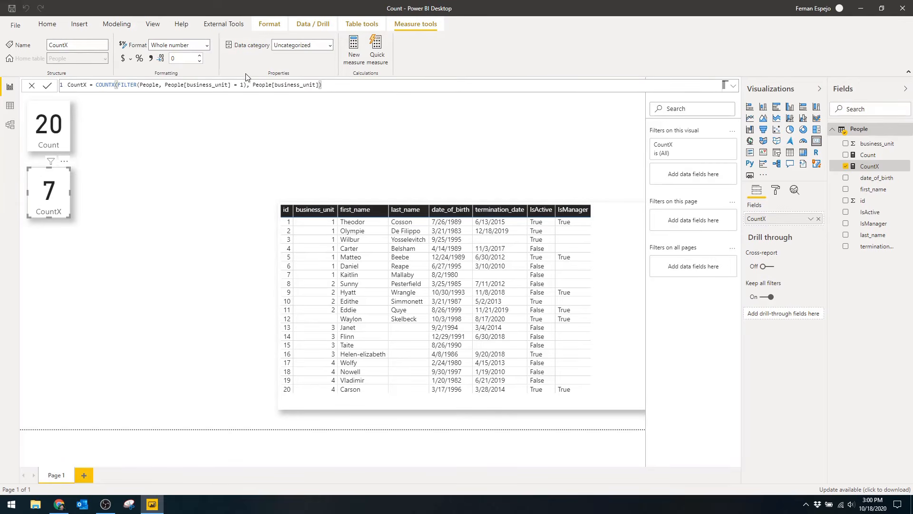
- Change the column counted by COUNTX to termination_date, keeping the business unit filter
double_click(295, 84)
type("i")
key("Tab")
key("Return")
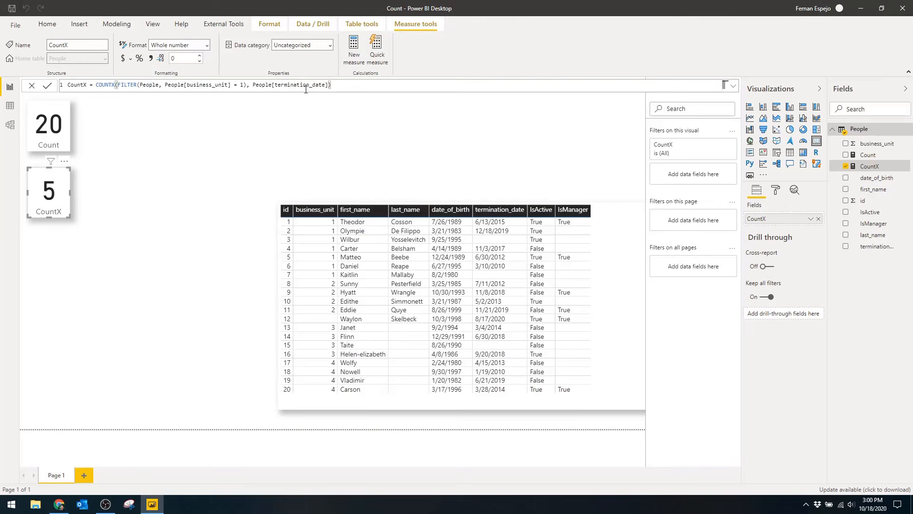
- Change the column counted by COUNTX to IsManager and dismiss the card's error details
double_click(306, 89)
type("IsManager")
key("Tab")
key("Return")
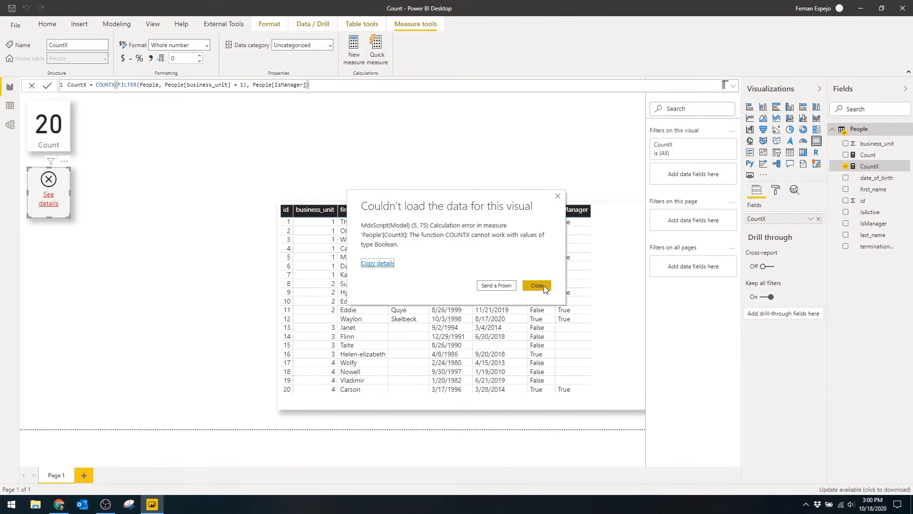
left_click(544, 285)
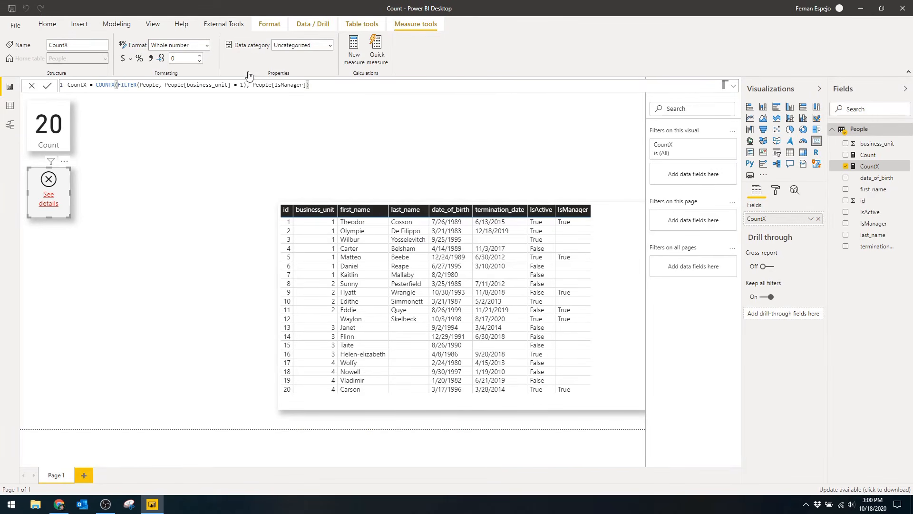
- Rename the measure CountAX and switch its function from COUNTX to COUNTAX
double_click(114, 84)
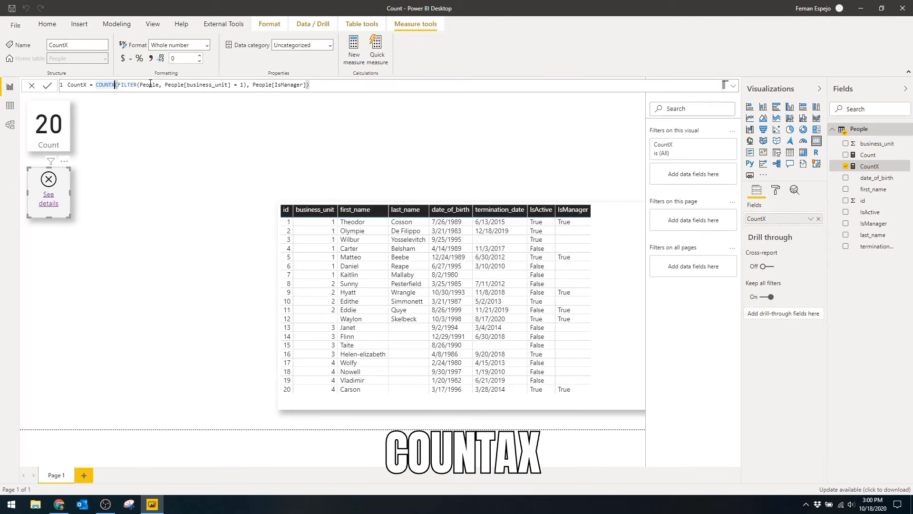
type("COUNTAX")
key("Return")
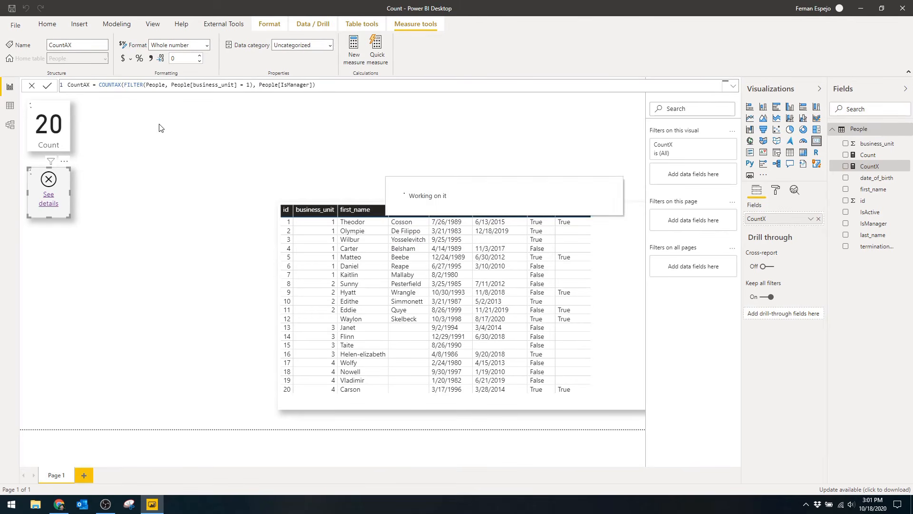